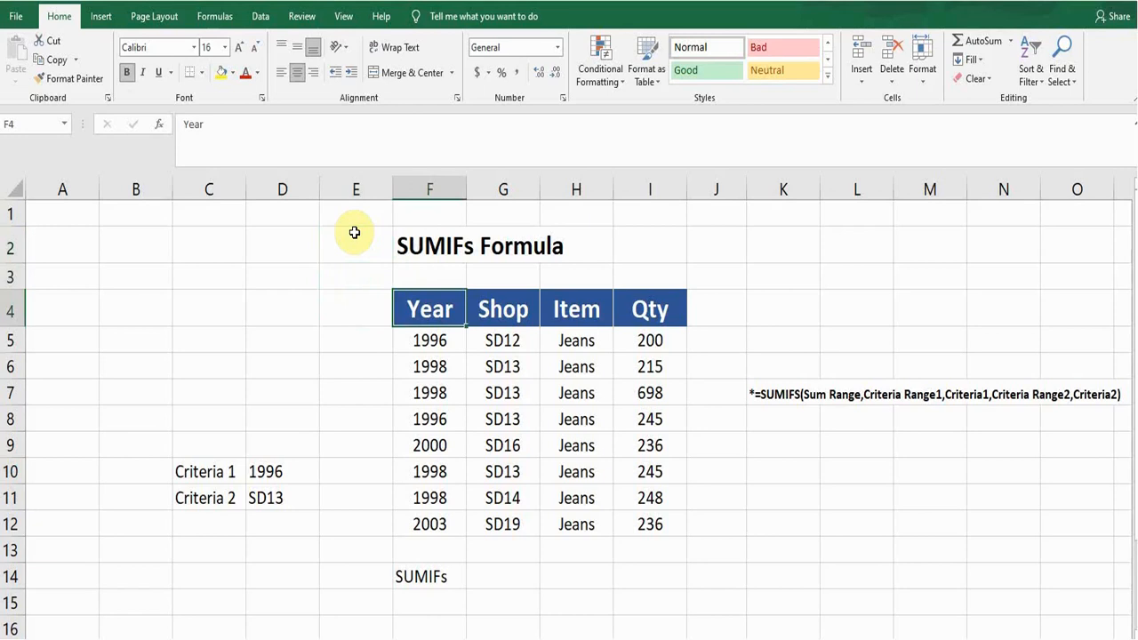
Review the table's column headers and quantities, plus the Criteria 1 and Criteria 2 values in D10 and D11
key(Right)
key(Right)
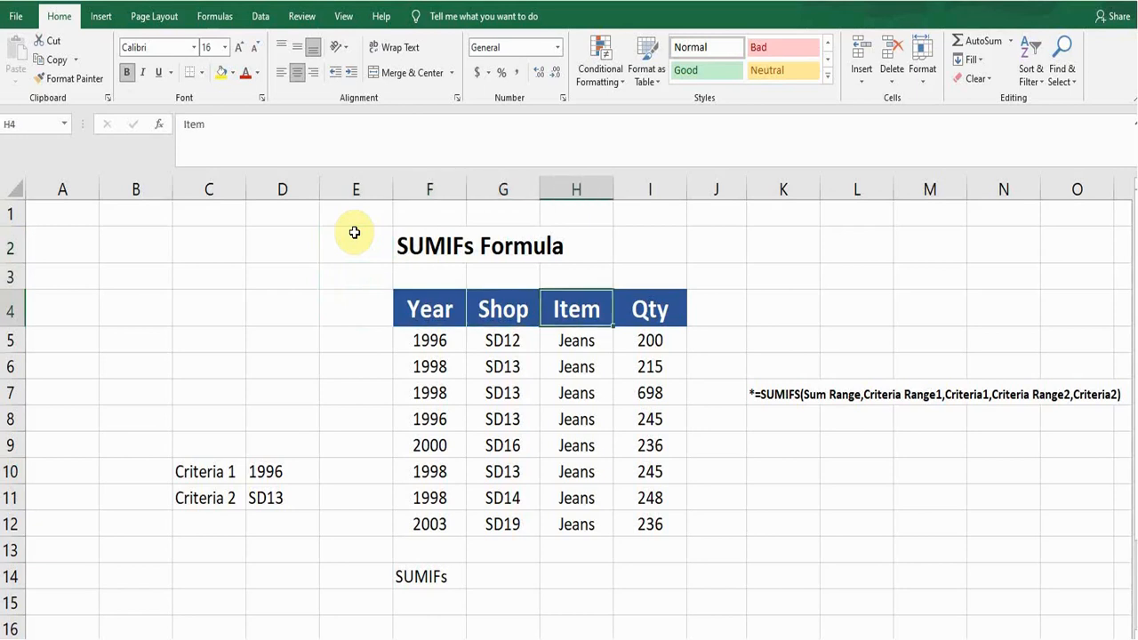
key(Right)
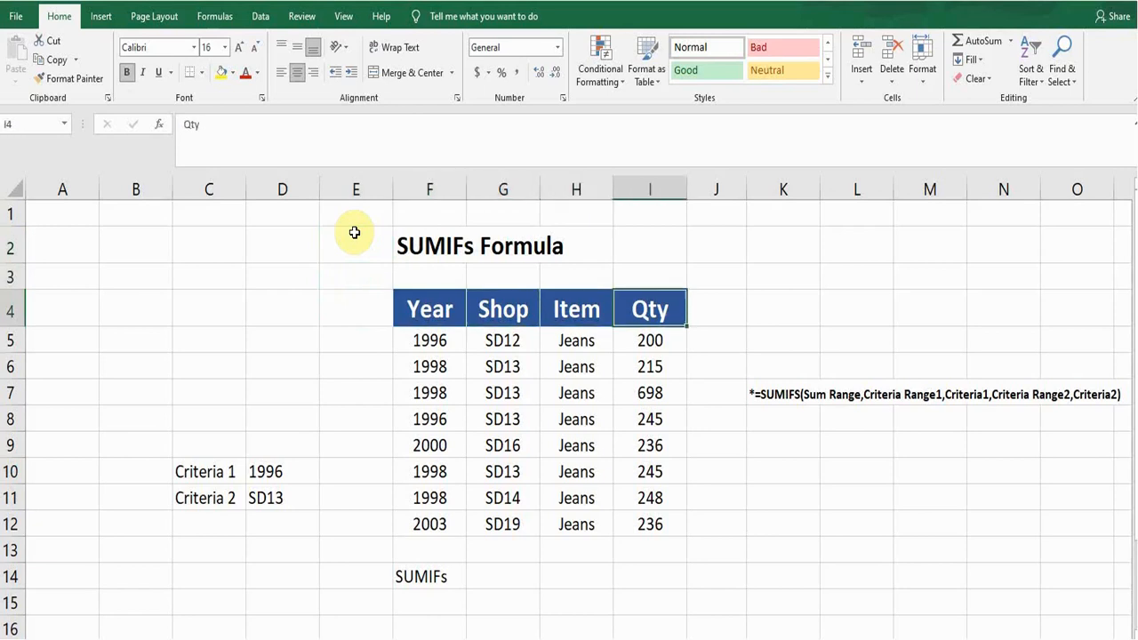
key(Down)
key(Down)
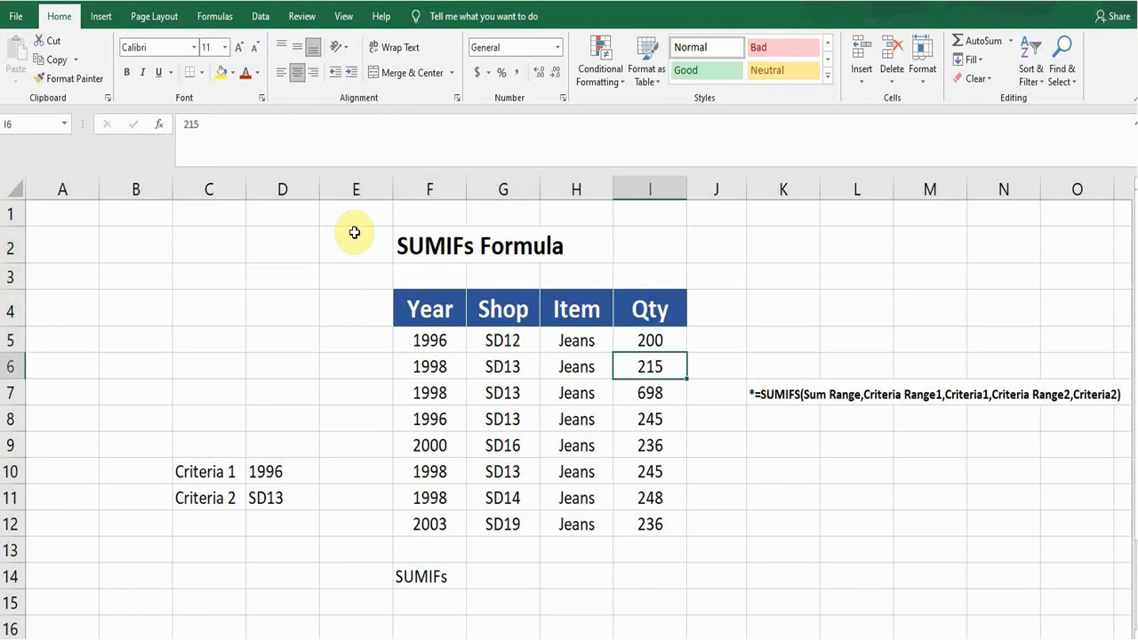
key(Left)
key(Left)
key(Left)
key(Left)
key(Left)
key(Left)
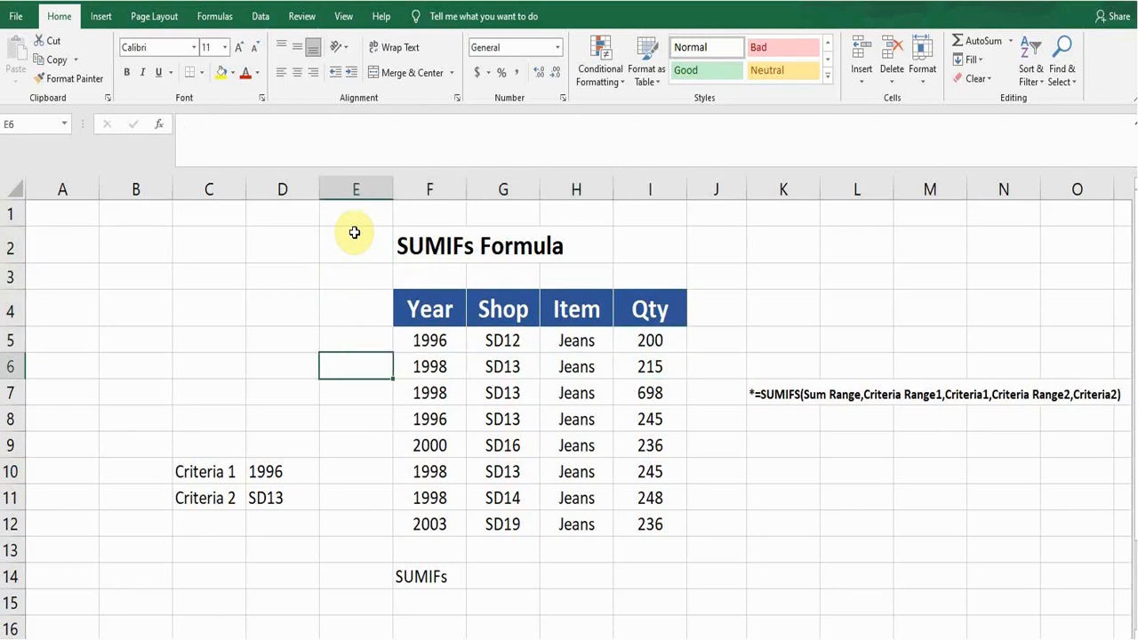
key(Down)
key(Down)
key(Down)
key(Down)
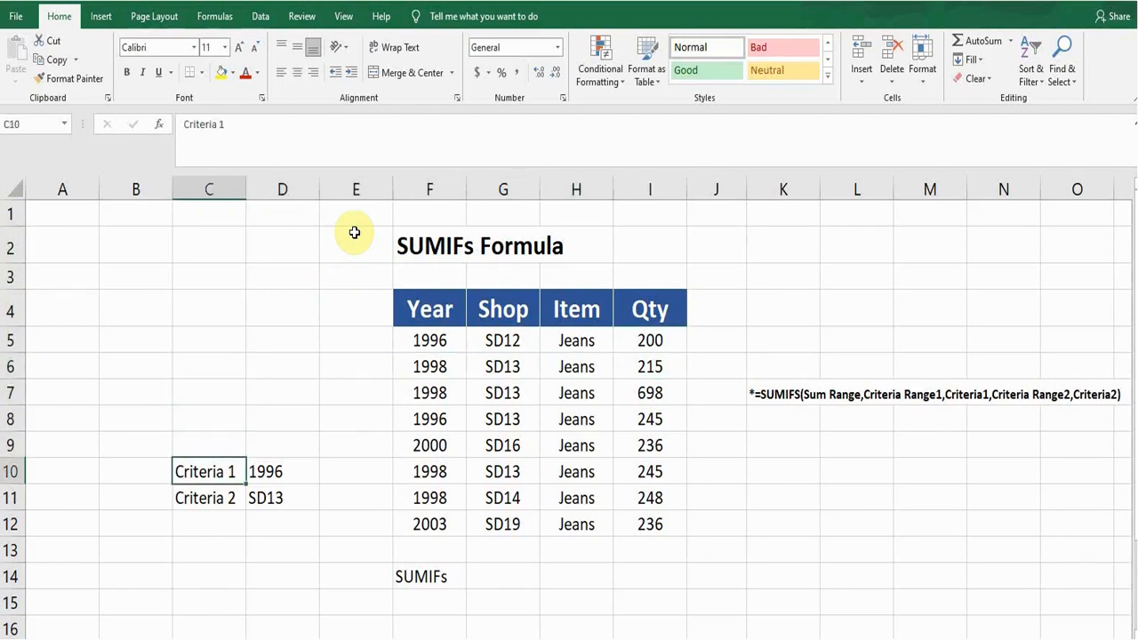
key(Right)
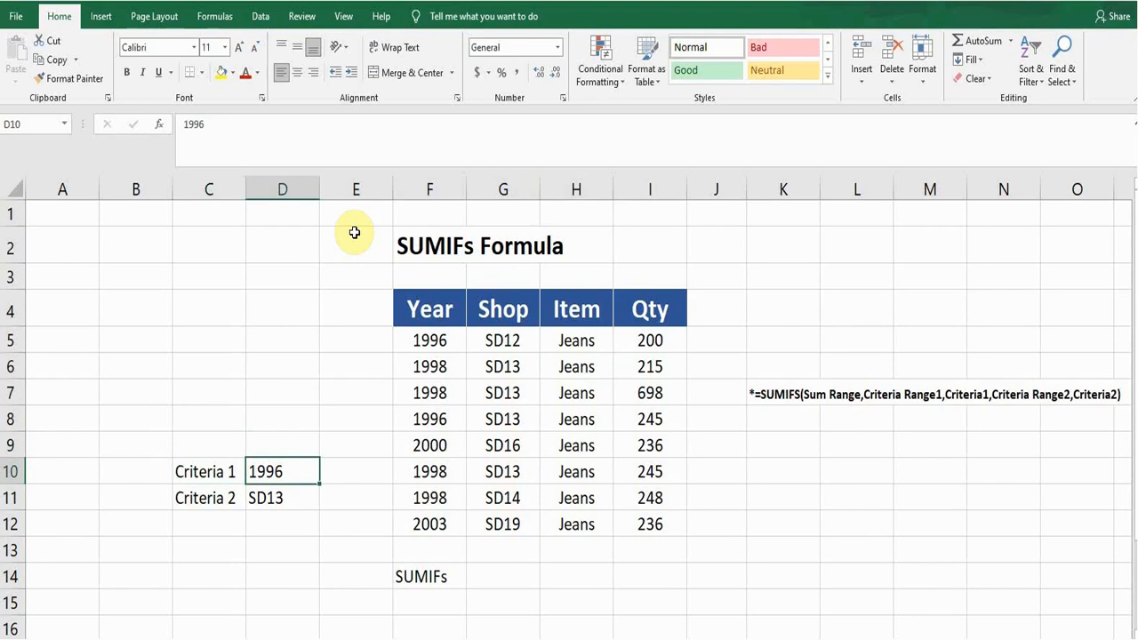
key(Down)
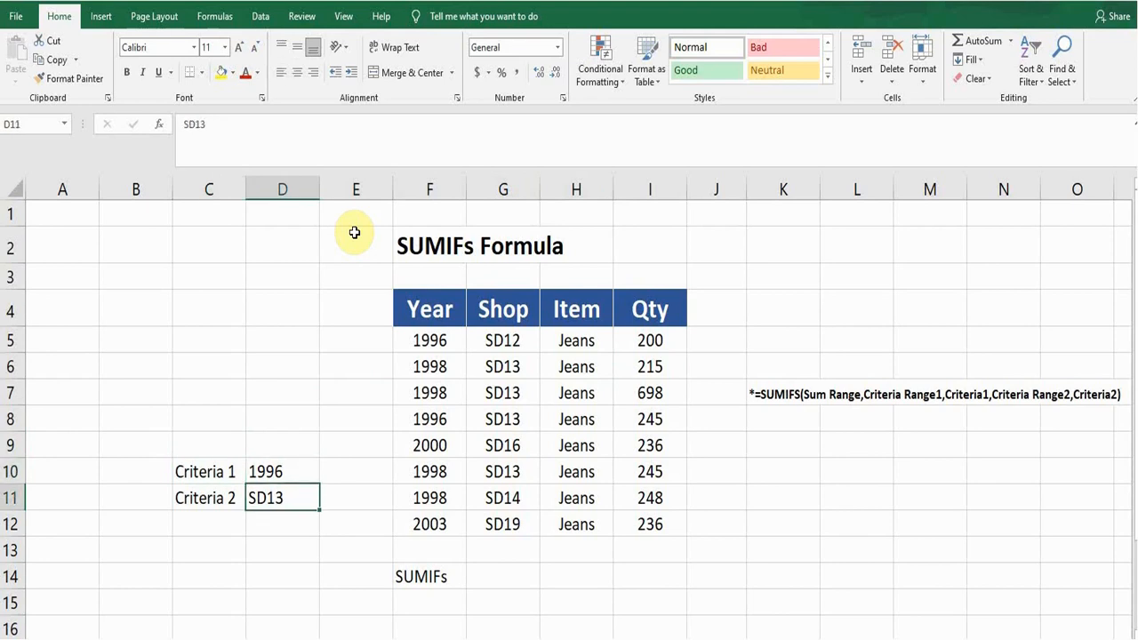
Start a SUMIFS formula in G14, beside the SUMIFs label, with the Qty values as the absolute sum range $I$5:$I$12
key(Left)
key(Right)
key(Right)
key(Right)
key(Right)
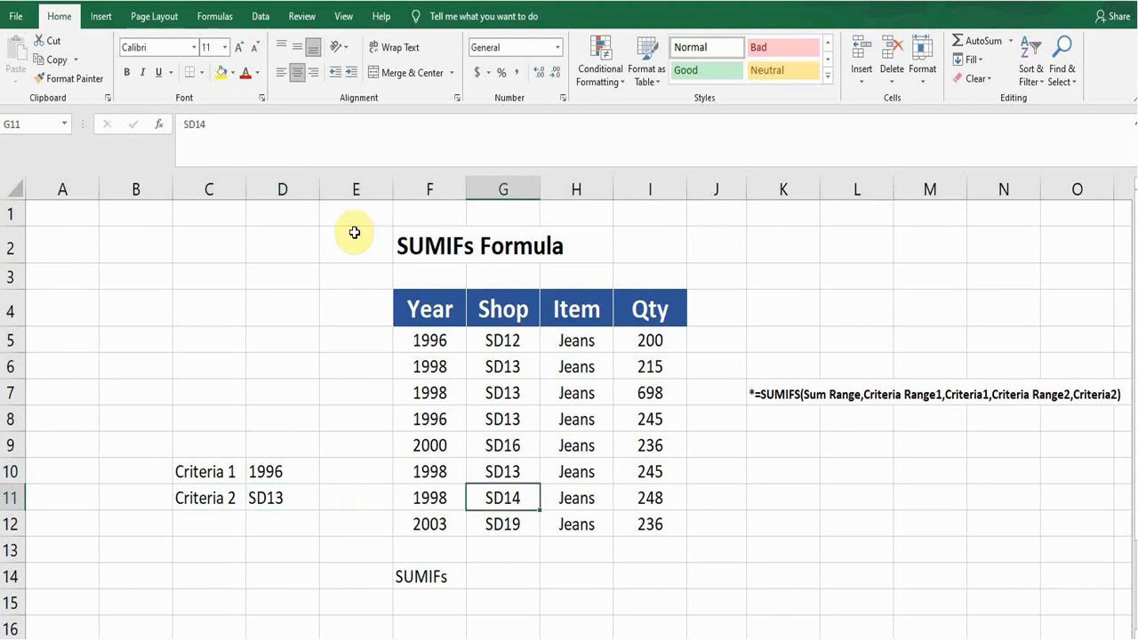
key(Down)
key(Down)
key(Down)
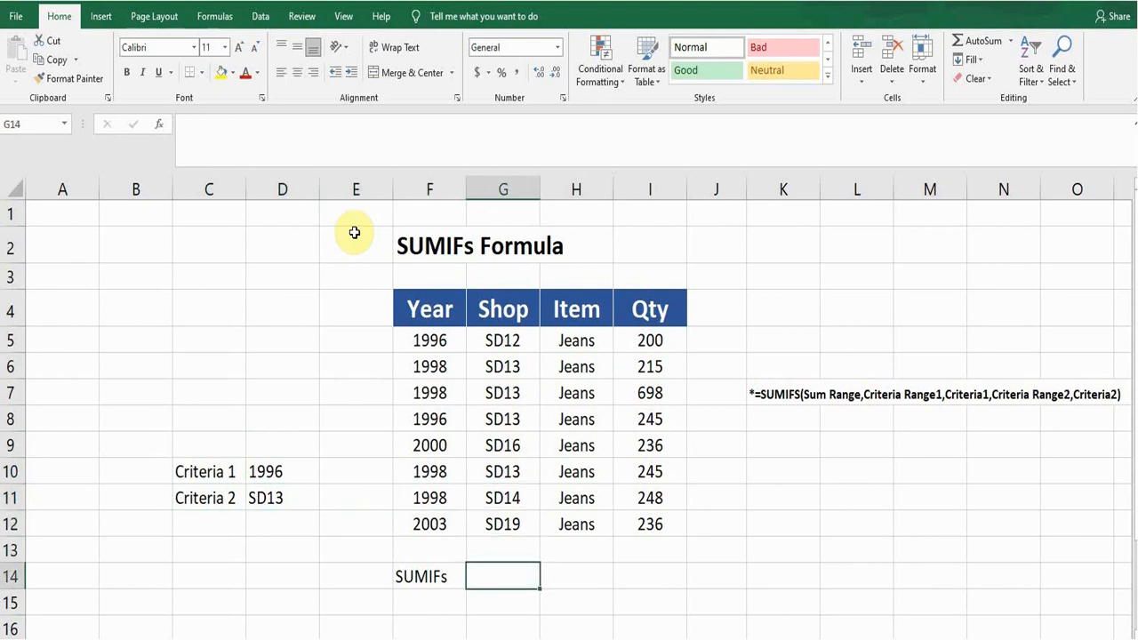
text(=)
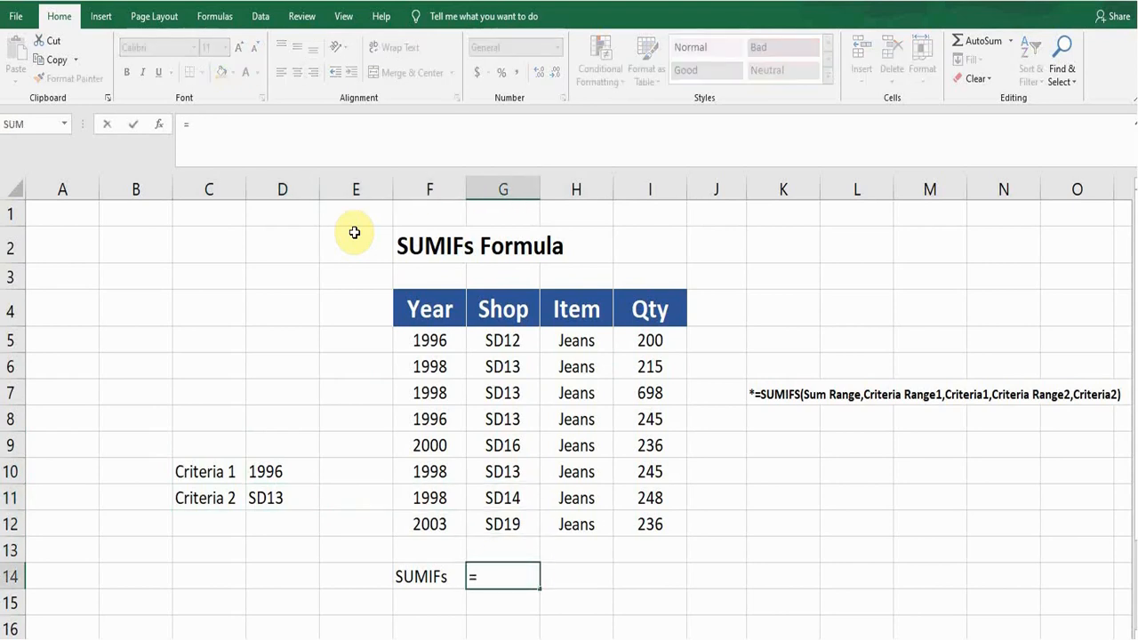
text(SUM)
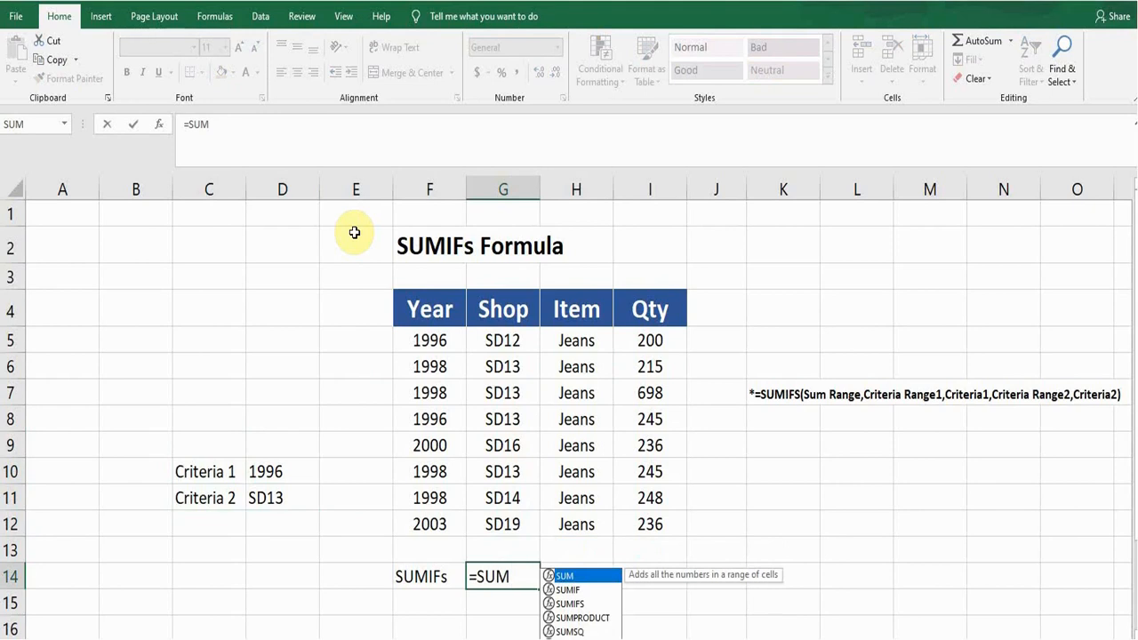
text(IF)
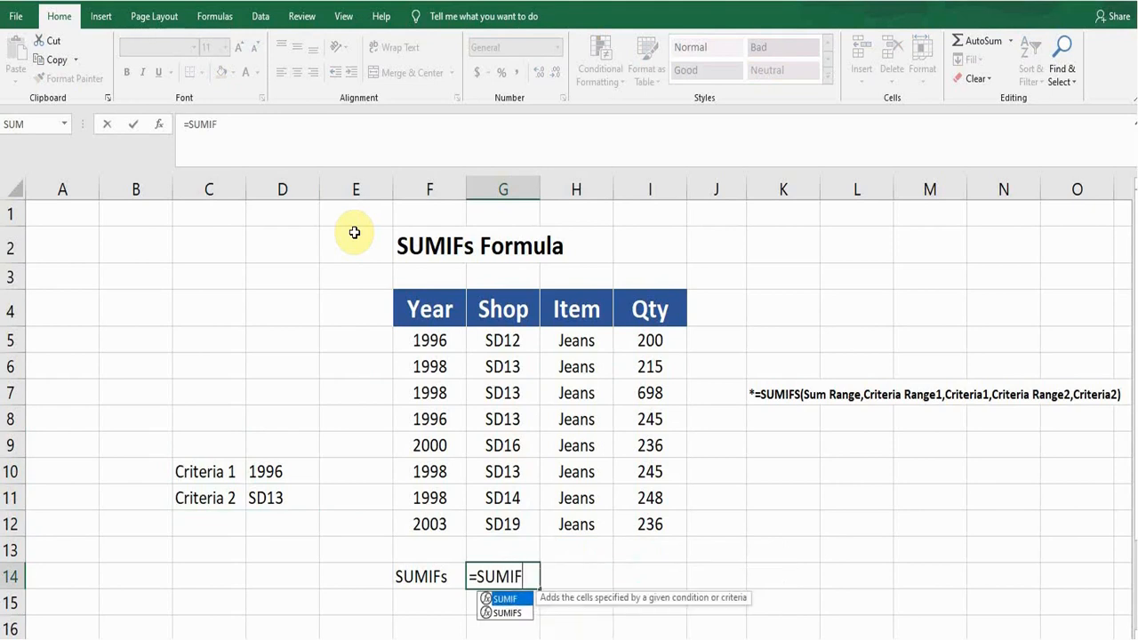
key(Down)
key(Tab)
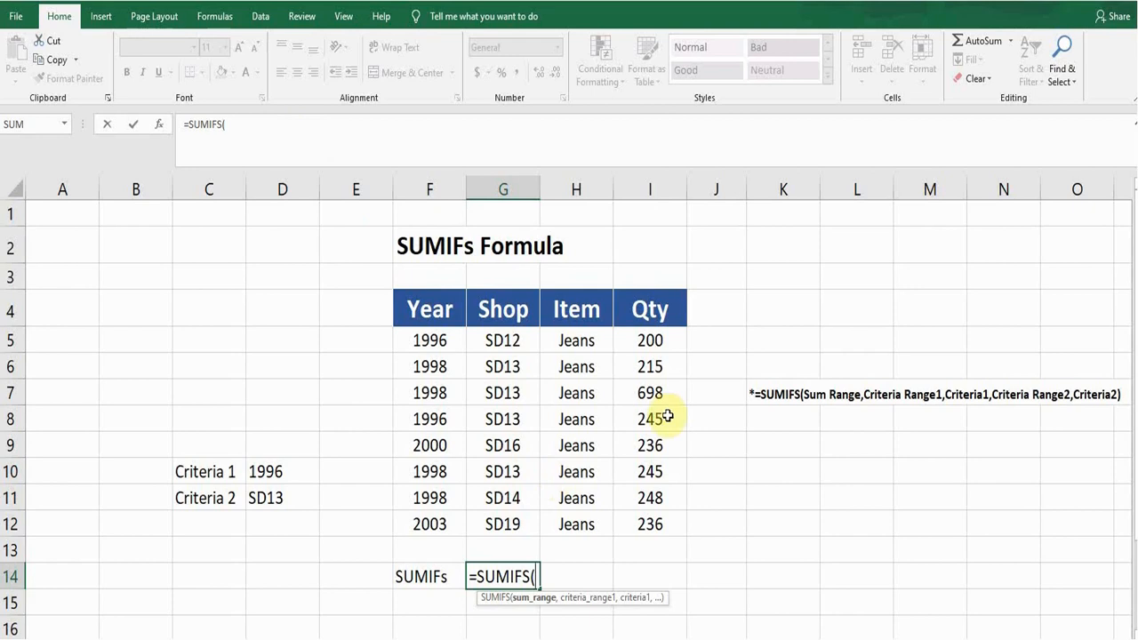
drag(655, 345, 654, 515)
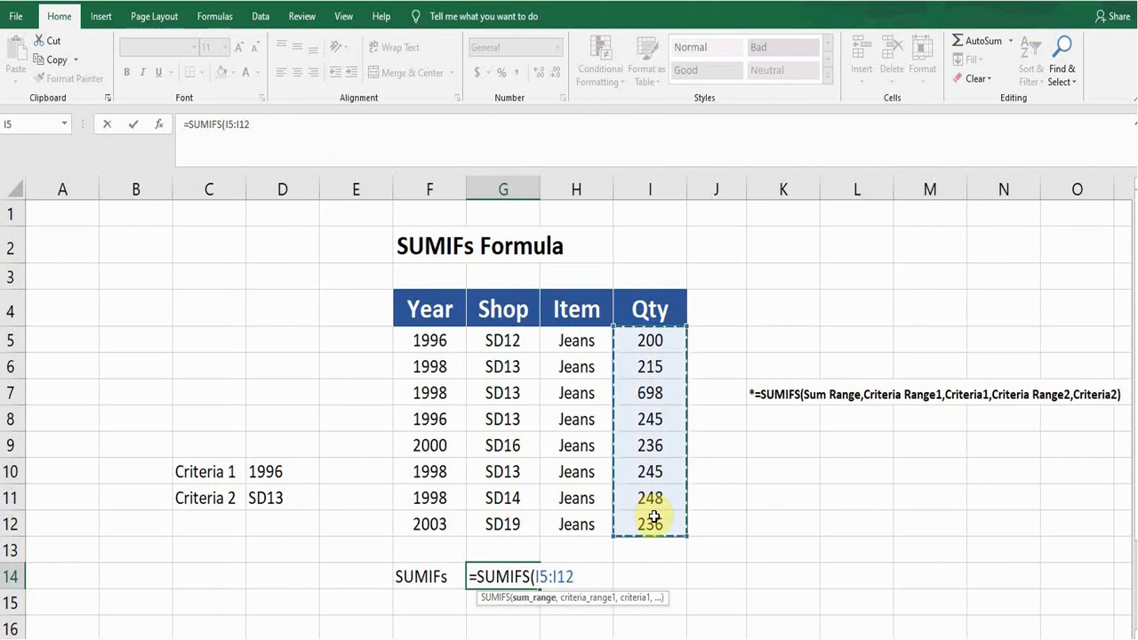
key(F4)
text(,)
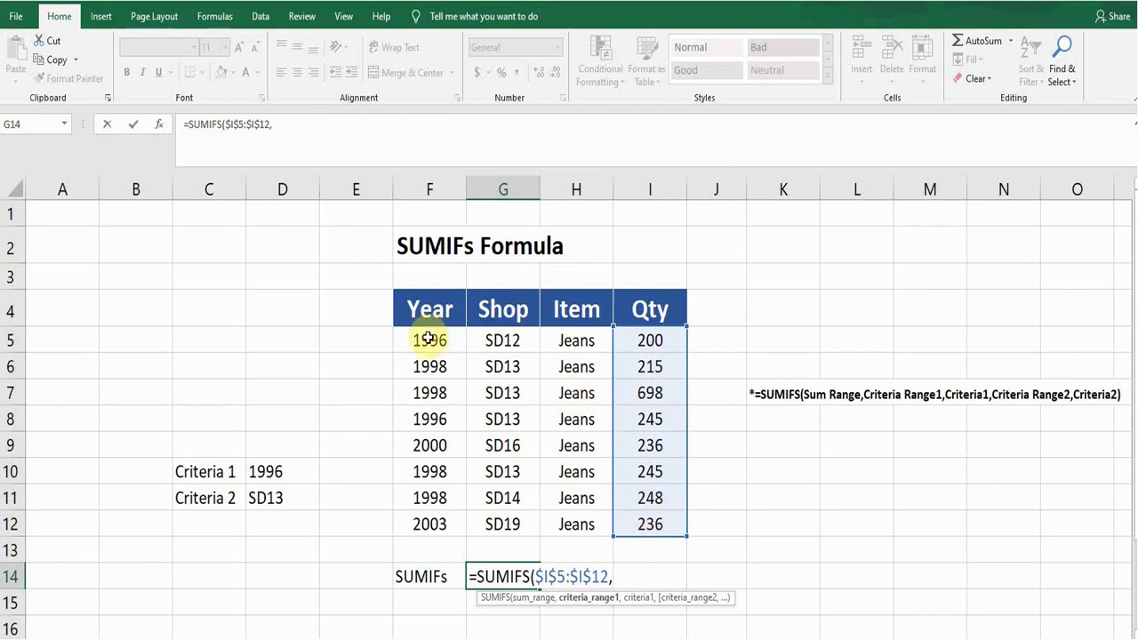
Add the Year values F5:F12 as the first criteria range and the absolute reference $D$10 as its criterion
drag(429, 336, 431, 524)
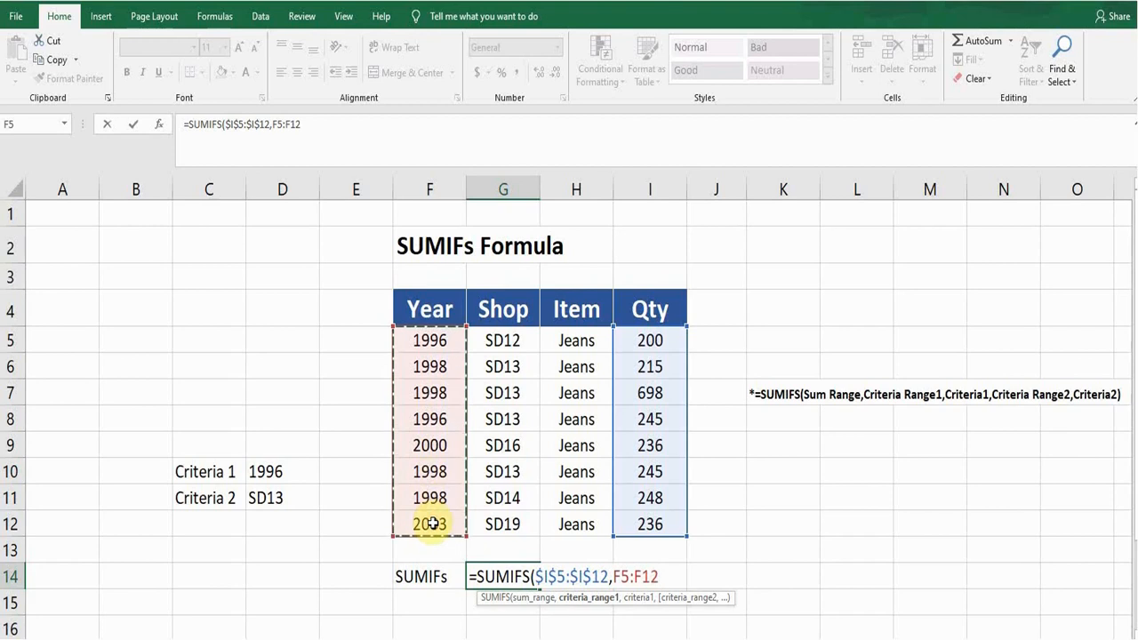
text(,)
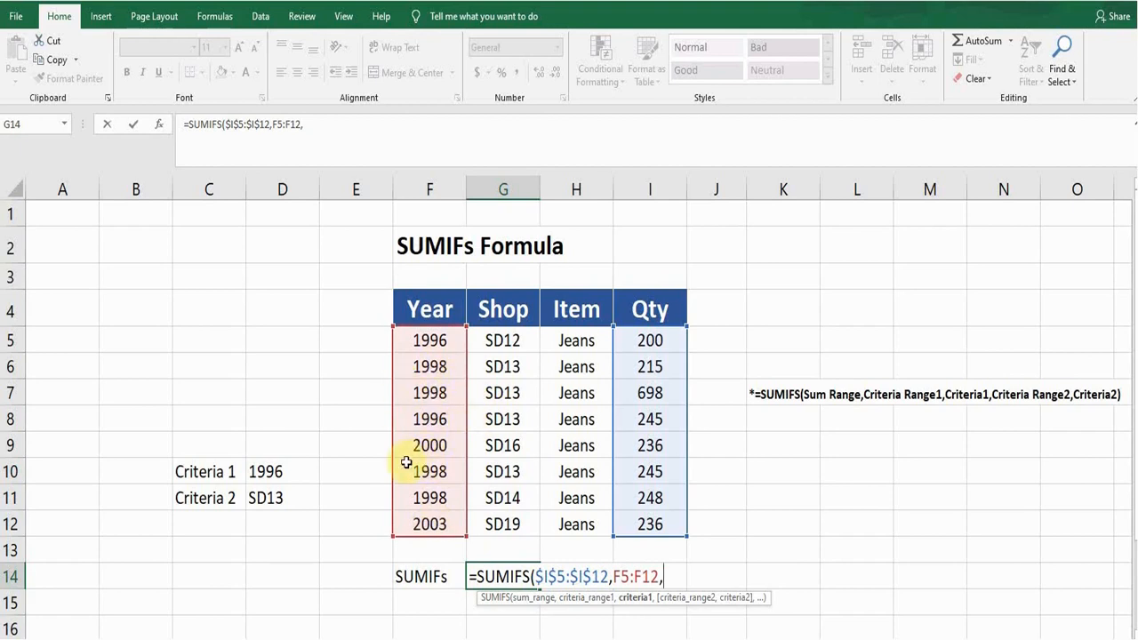
click(288, 468)
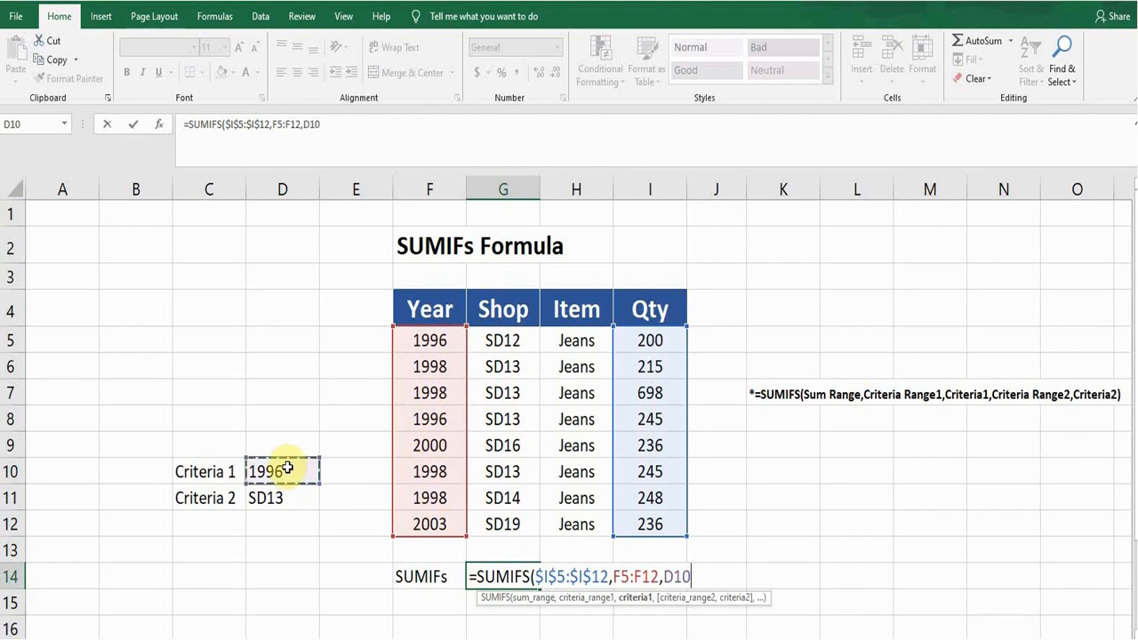
key(F4)
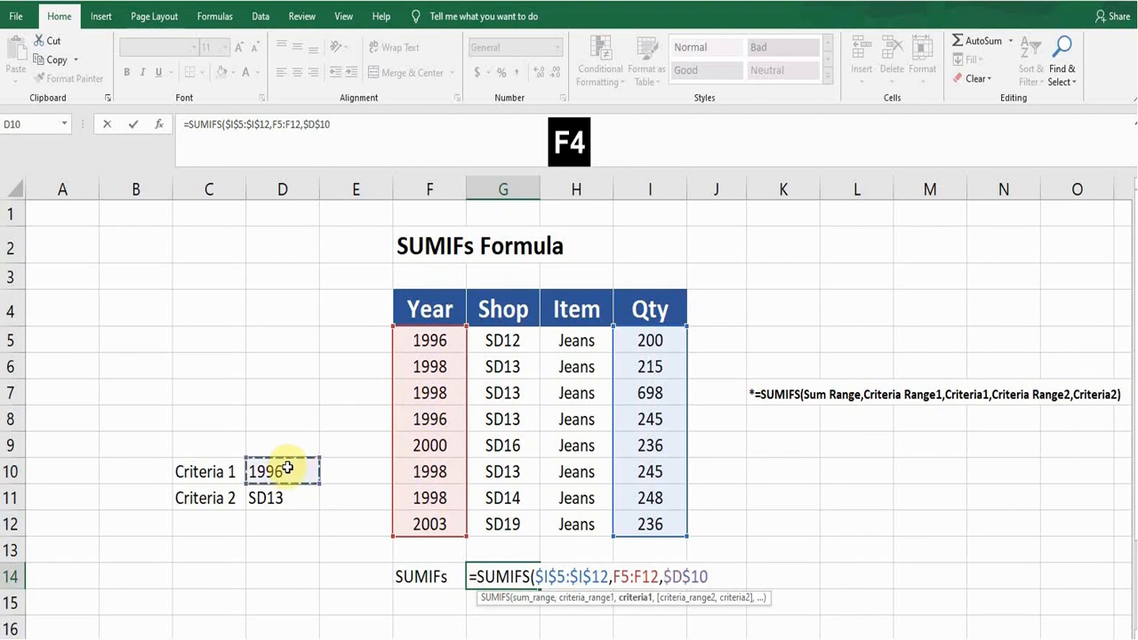
text(,)
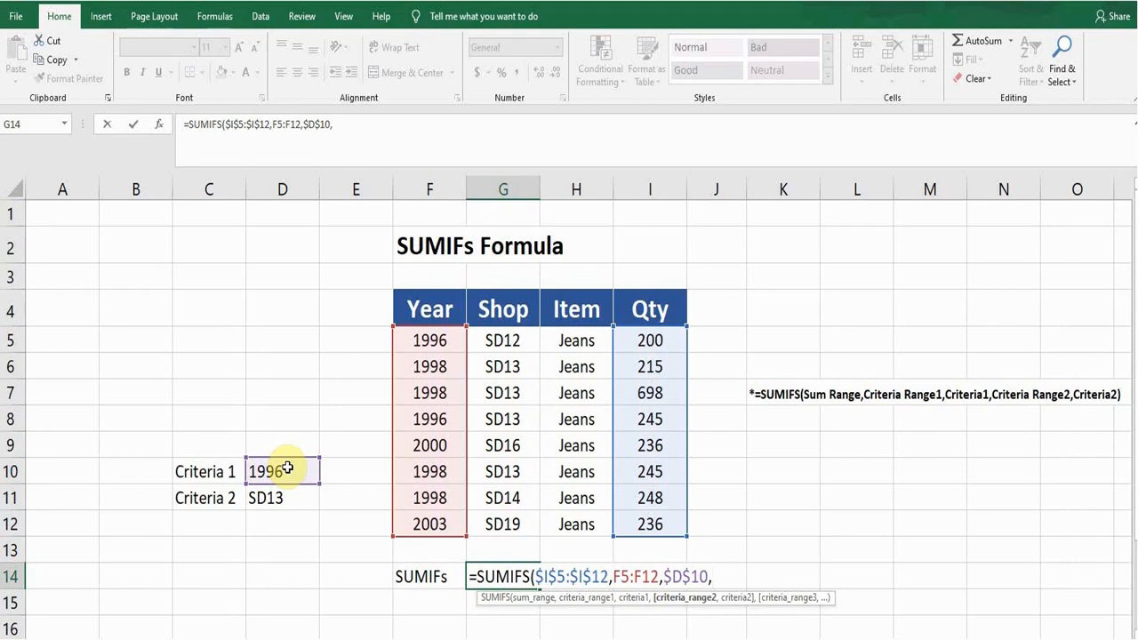
Add the Shop values G5:G12 as the second criteria range with $D$11 as its criterion, and complete the formula
click(500, 347)
drag(501, 349, 507, 516)
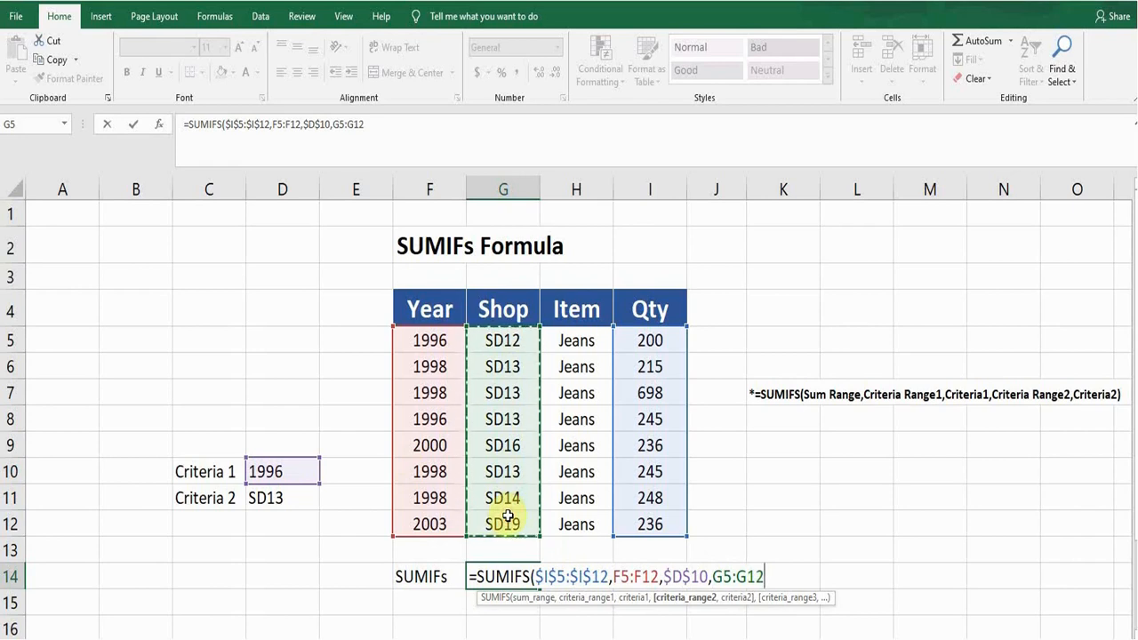
text(,)
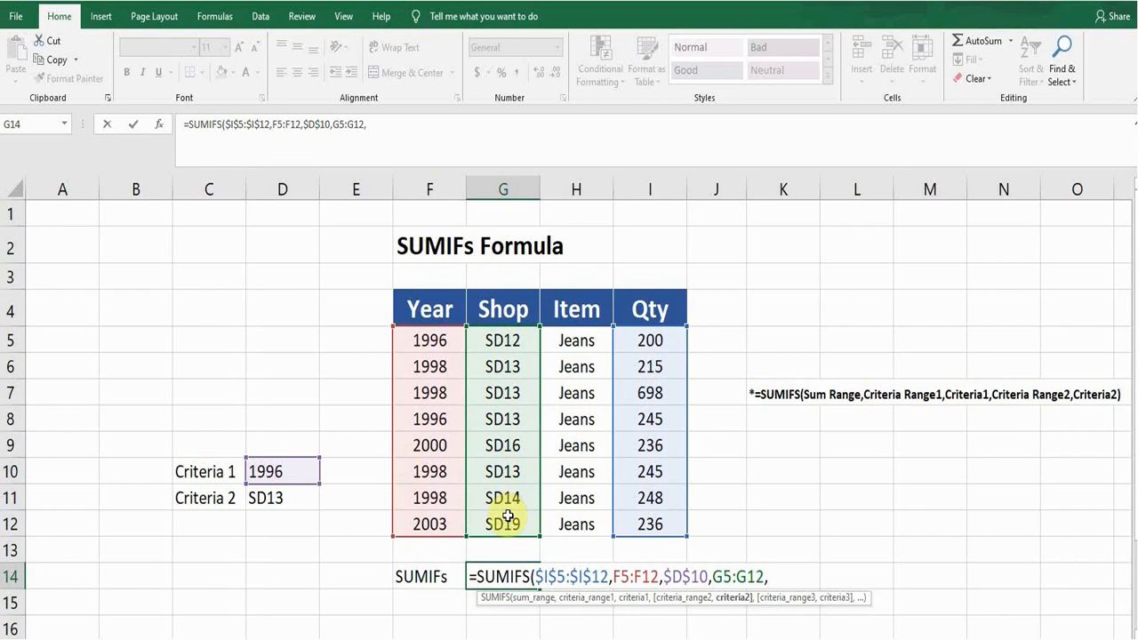
click(280, 498)
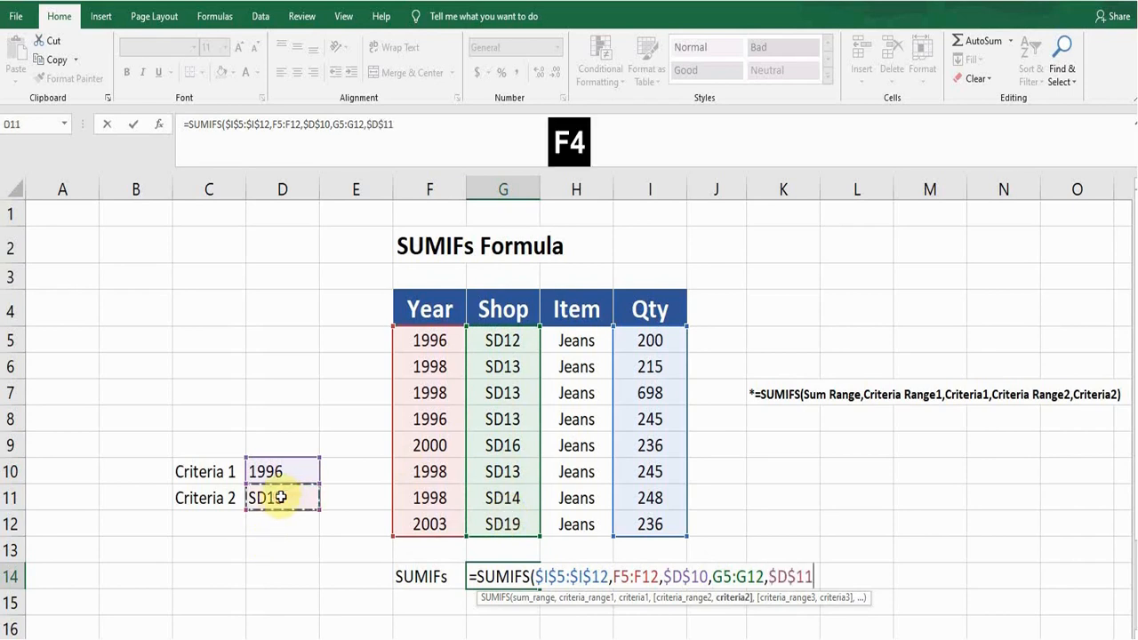
key(F4)
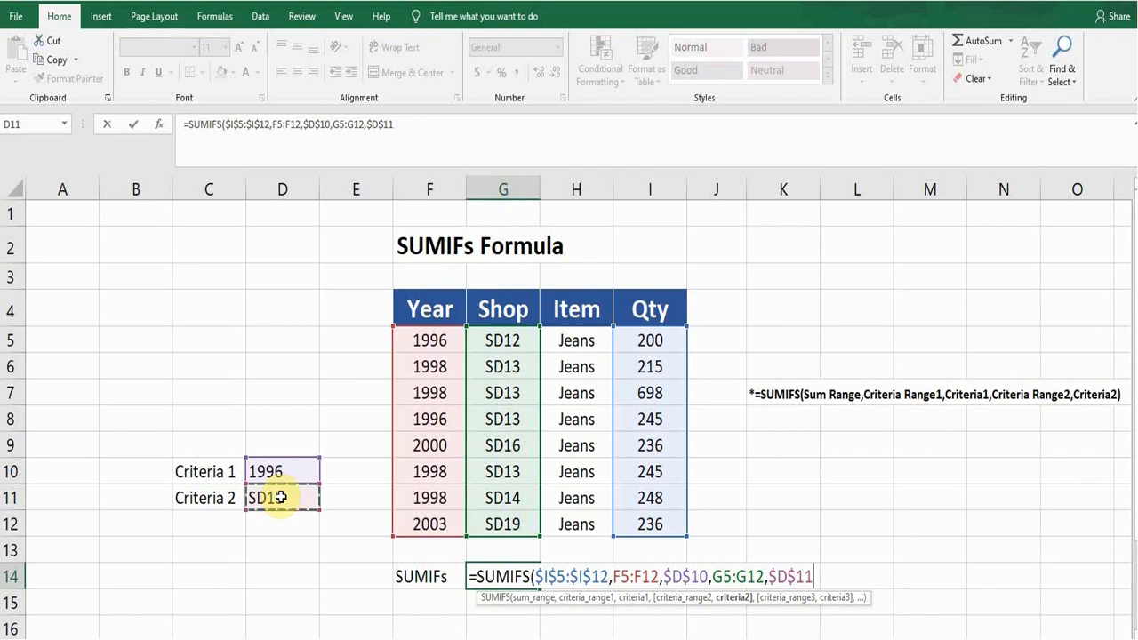
text())
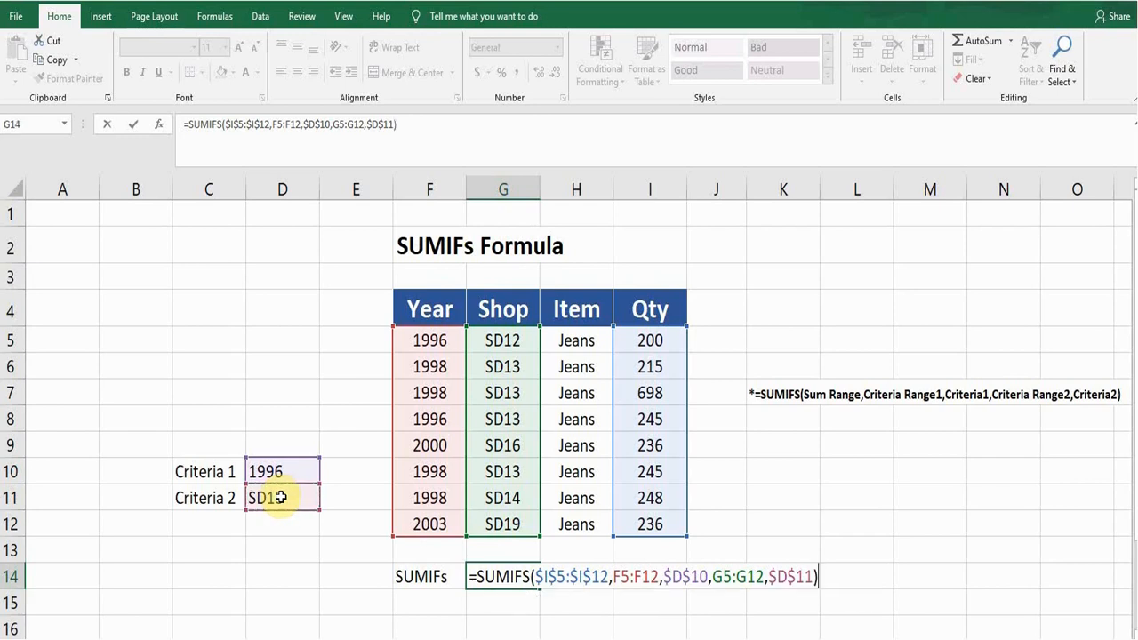
key(Return)
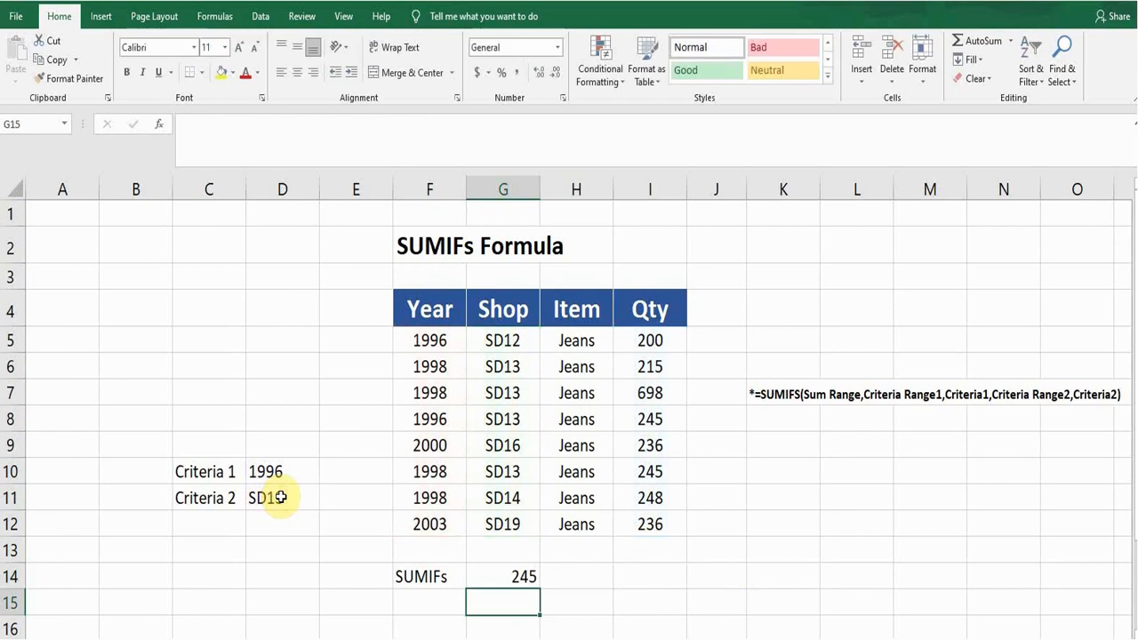
Check the SUMIFS result in G14 against the year and shop criteria, the matching table rows and the syntax note in K7
key(Up)
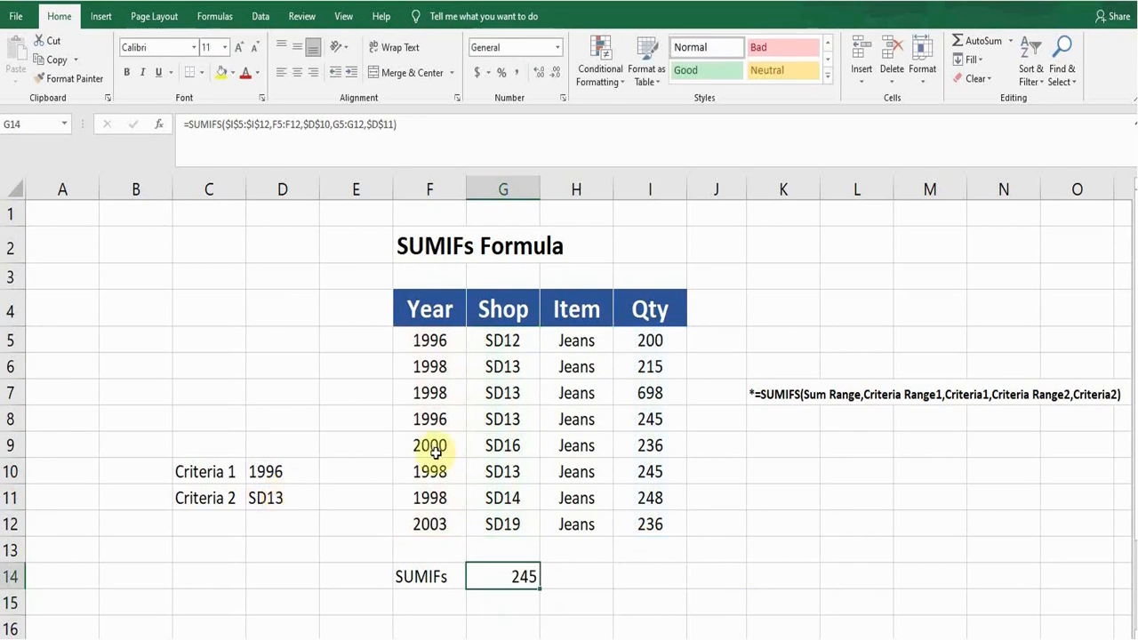
click(438, 344)
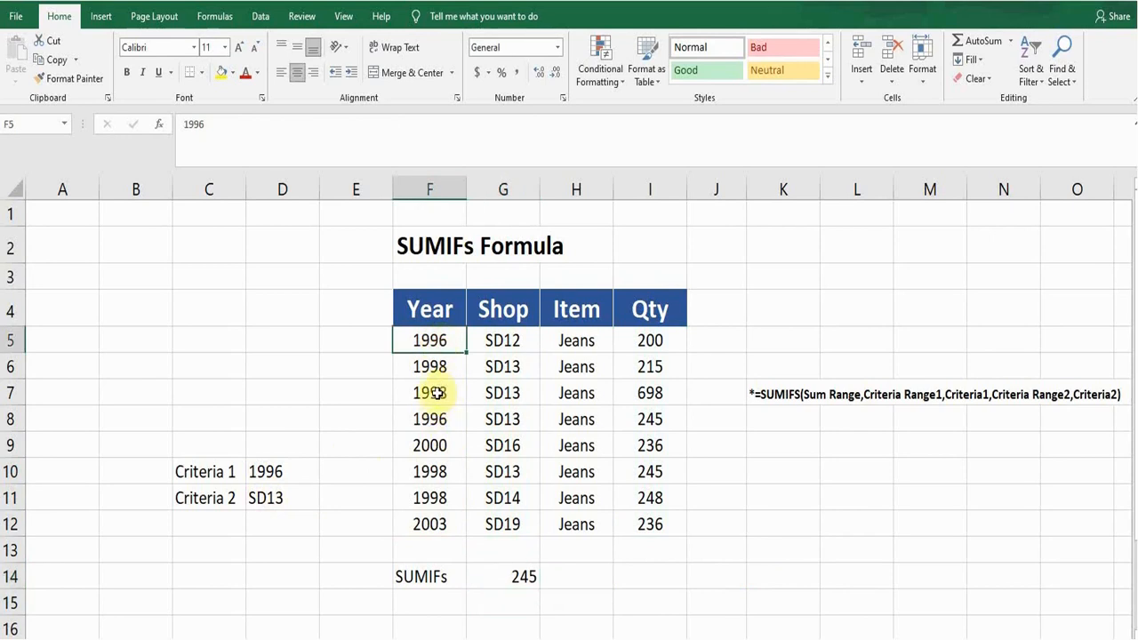
click(503, 365)
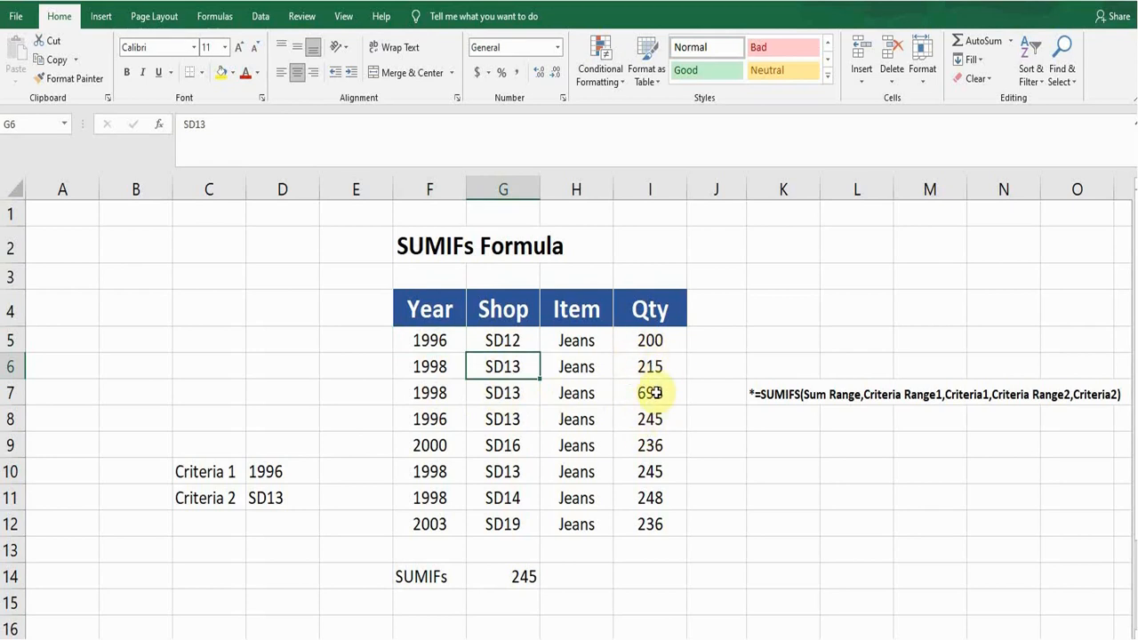
click(289, 472)
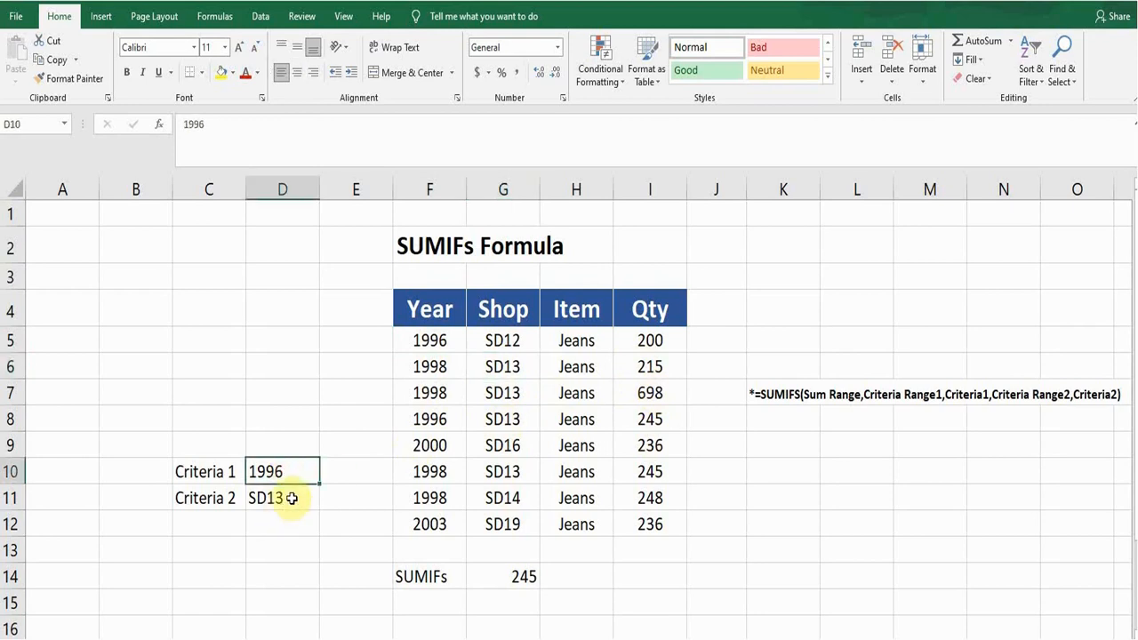
click(291, 499)
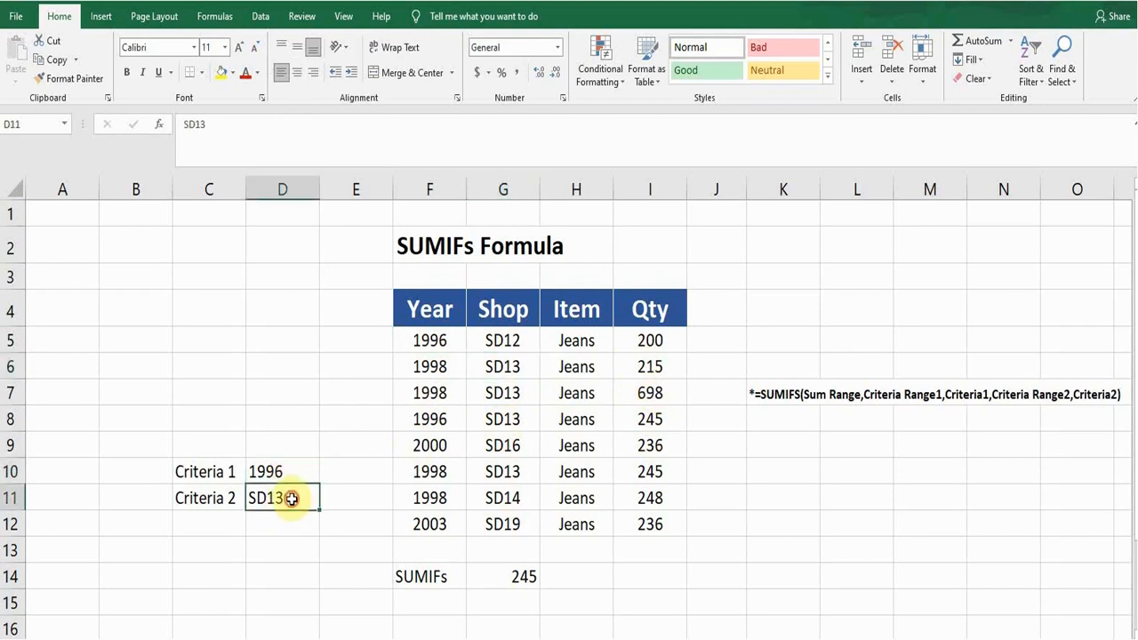
click(438, 342)
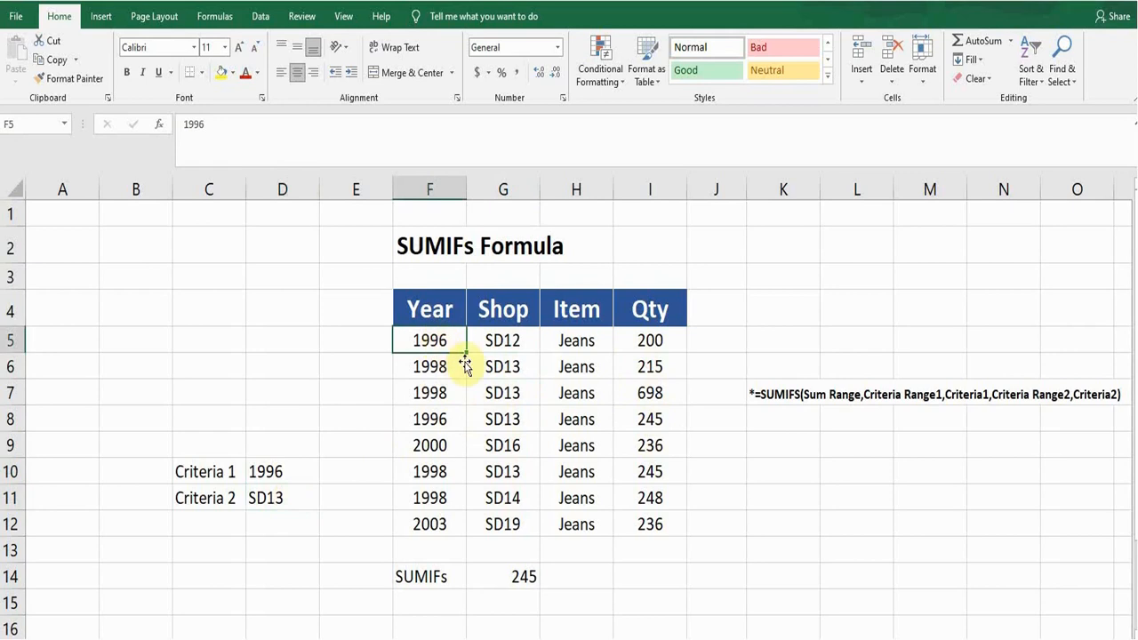
click(437, 419)
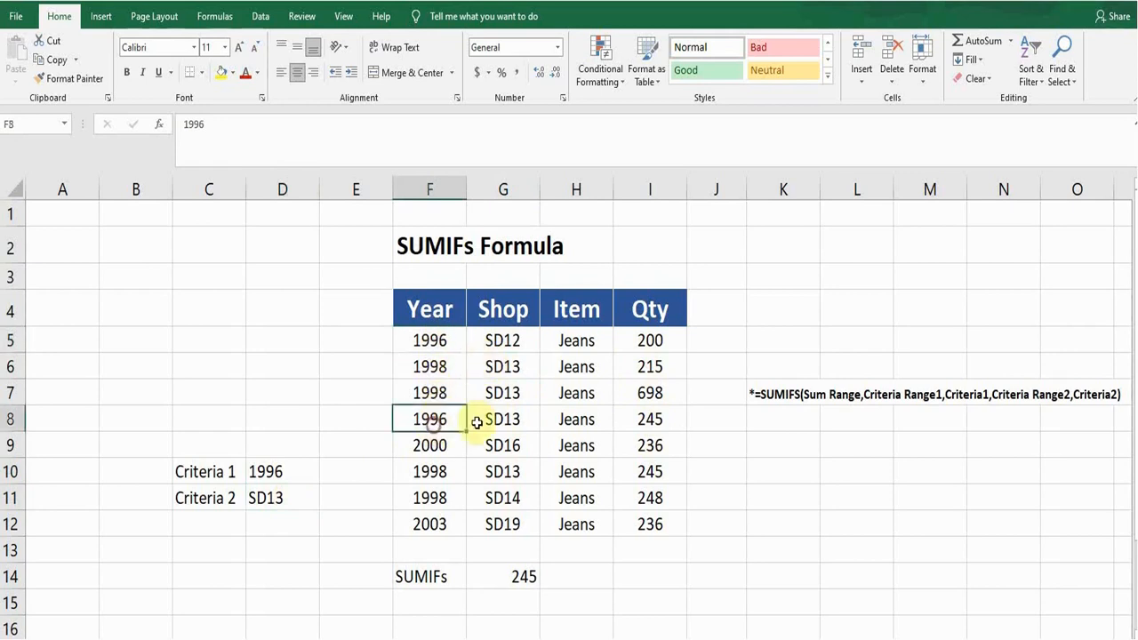
click(500, 418)
click(647, 416)
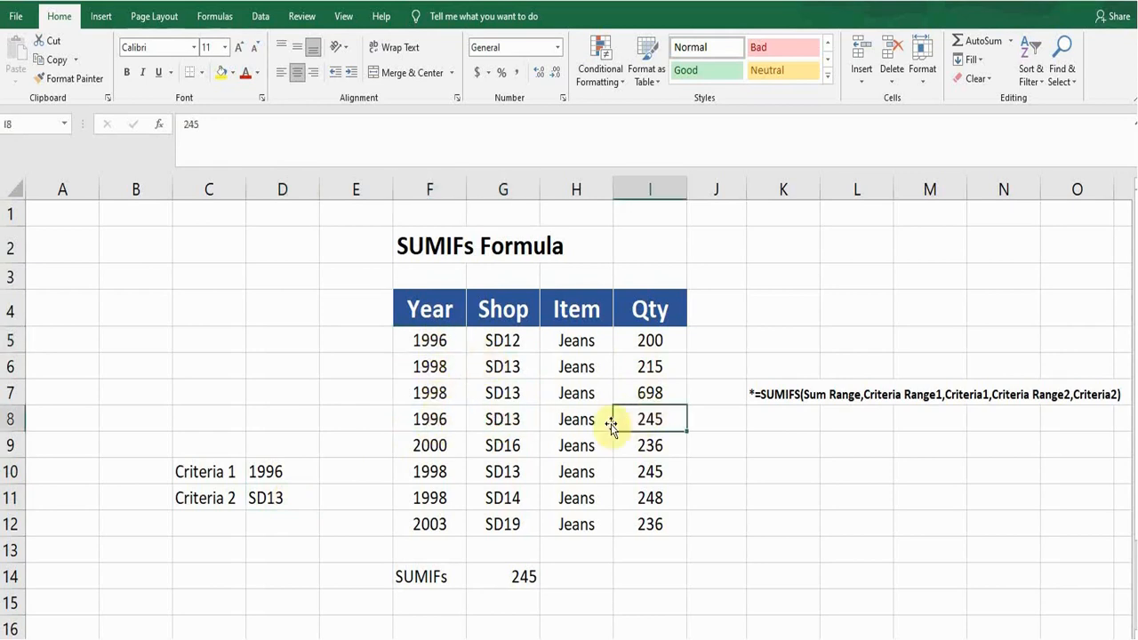
click(433, 451)
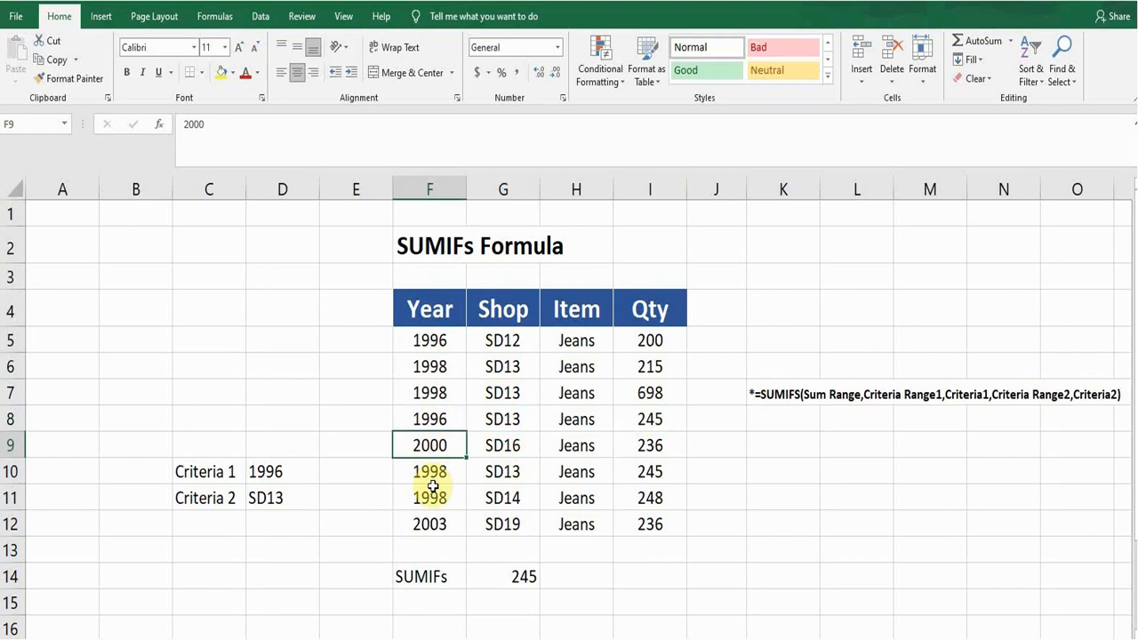
click(508, 574)
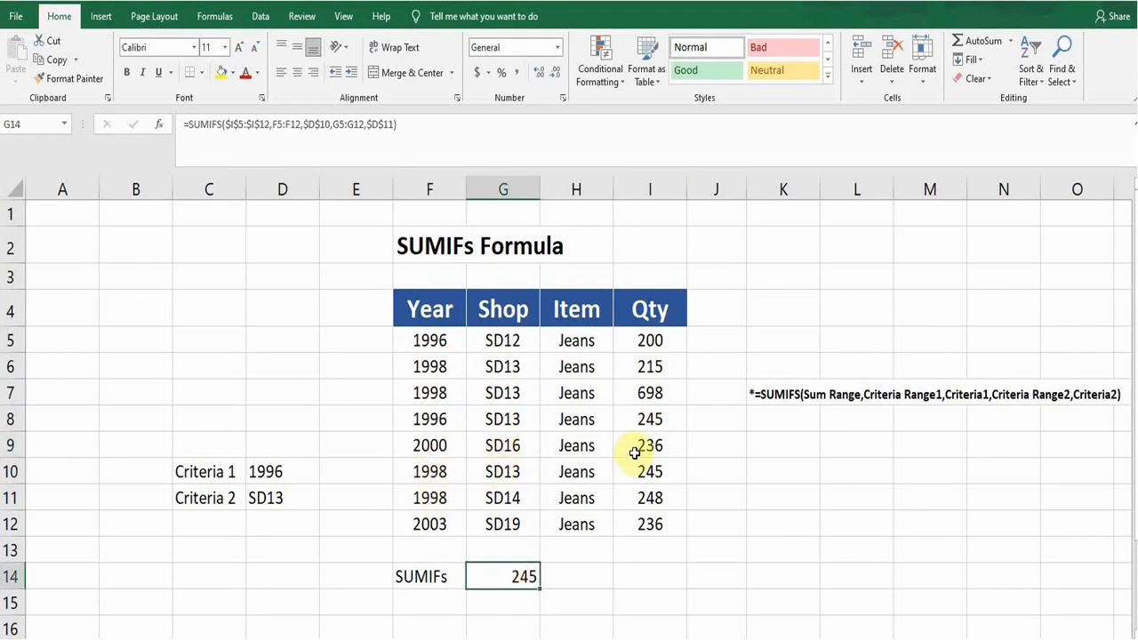
click(774, 391)
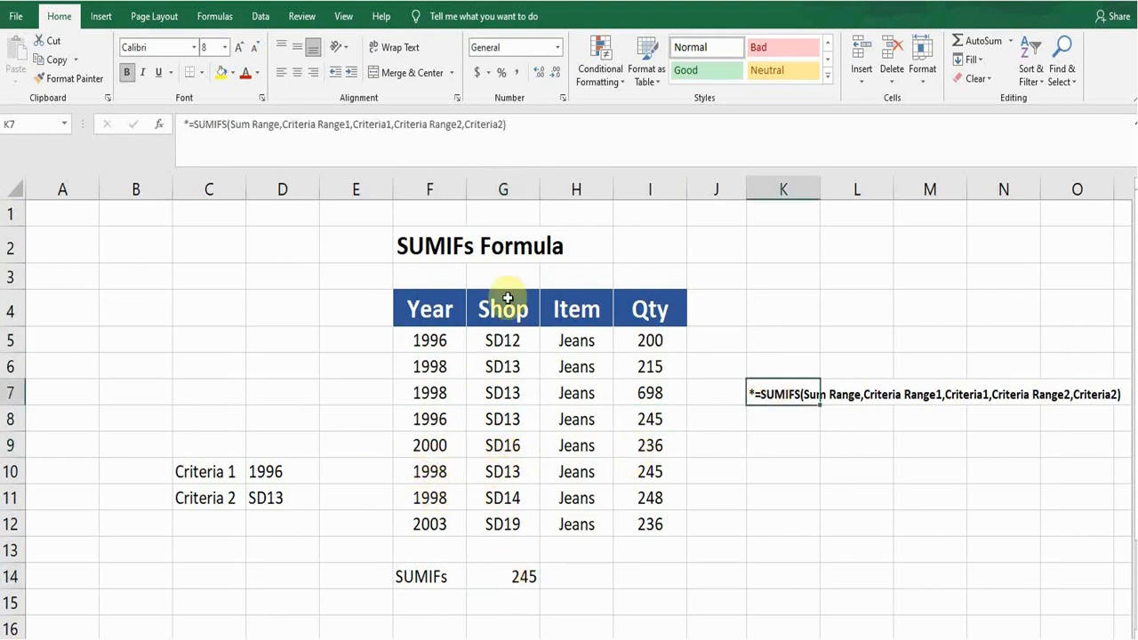